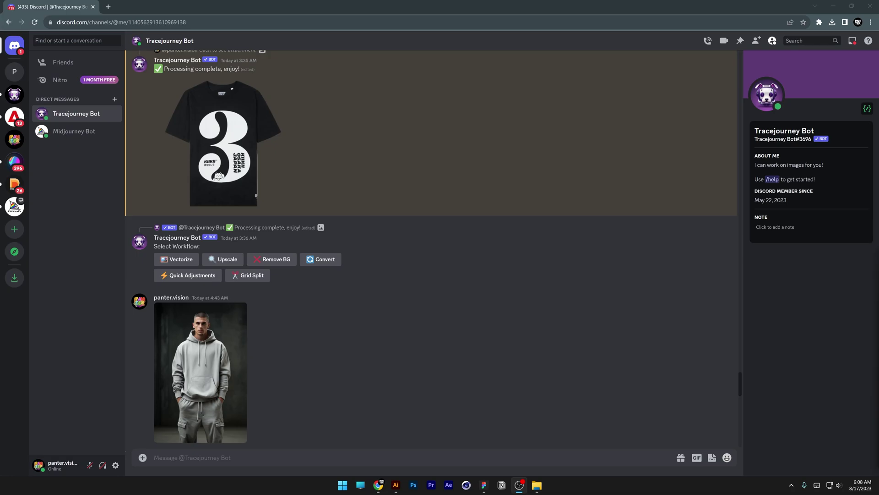
Open the Midjourney Bot conversation and preview the shark logo image enlarged
scroll(430, 250, "down", 4)
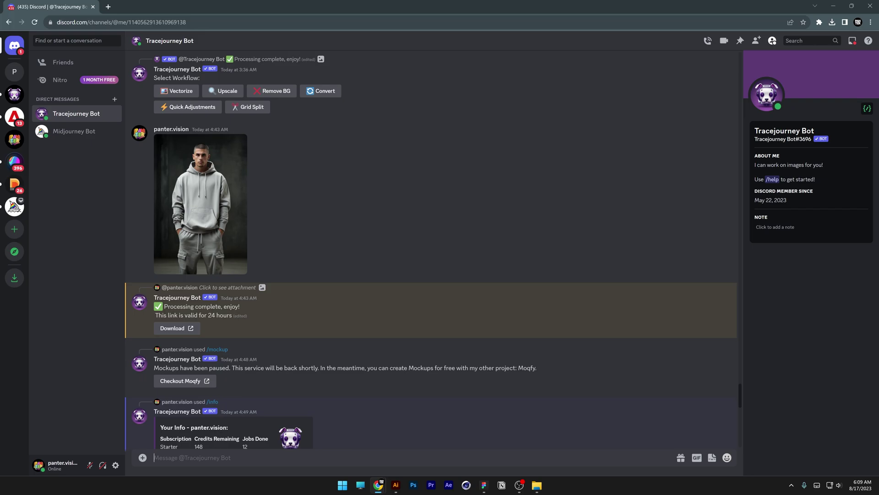
left_click(84, 132)
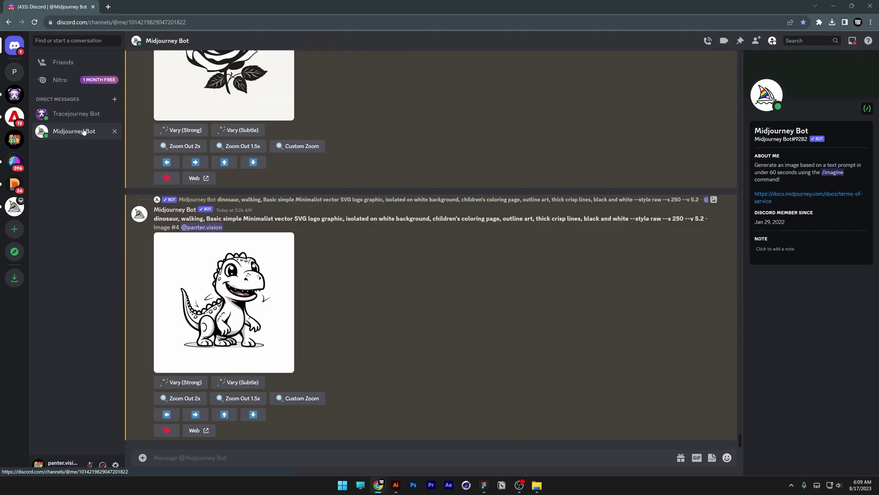
scroll(421, 271, "up", 15)
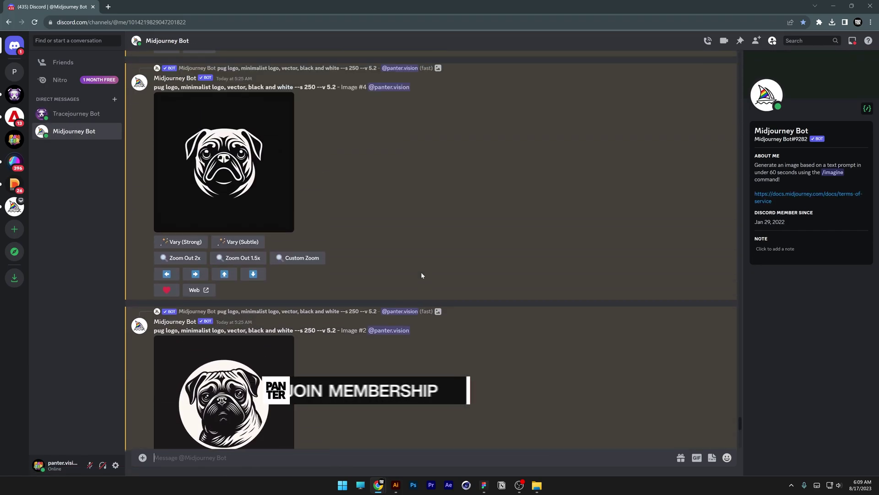
scroll(421, 275, "up", 10)
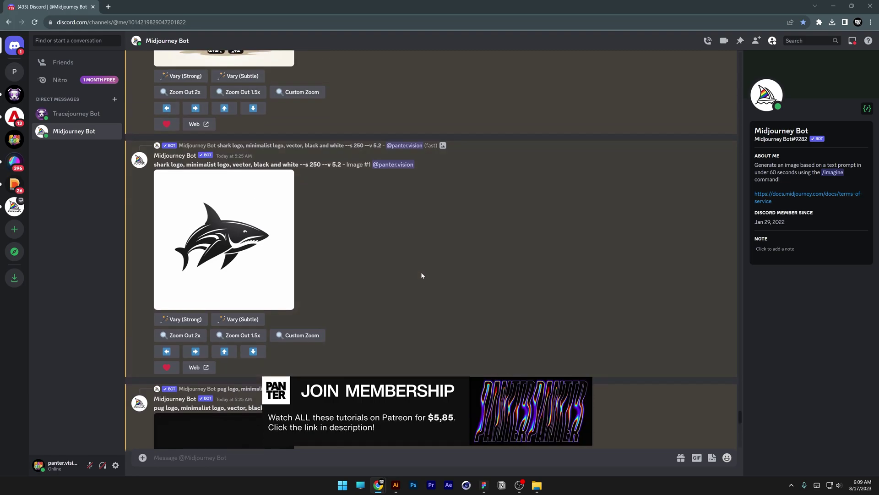
scroll(422, 276, "up", 3)
left_click(268, 310)
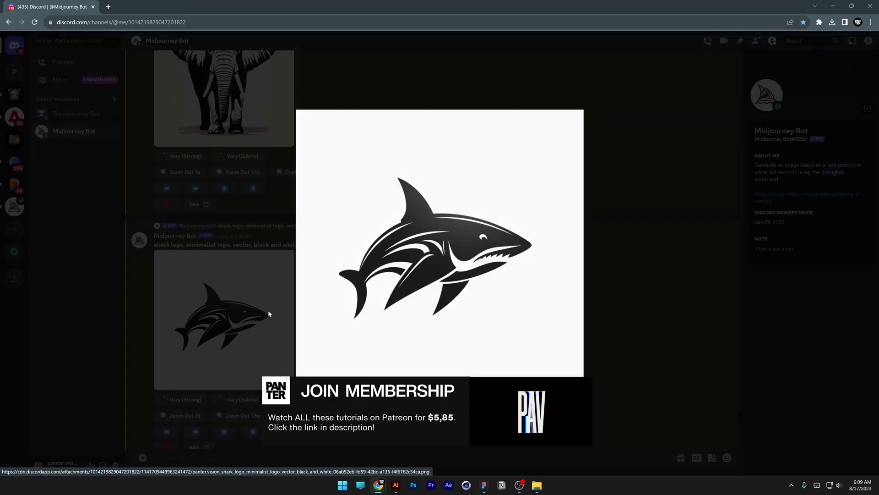
left_click(268, 310)
scroll(294, 318, "down", 6)
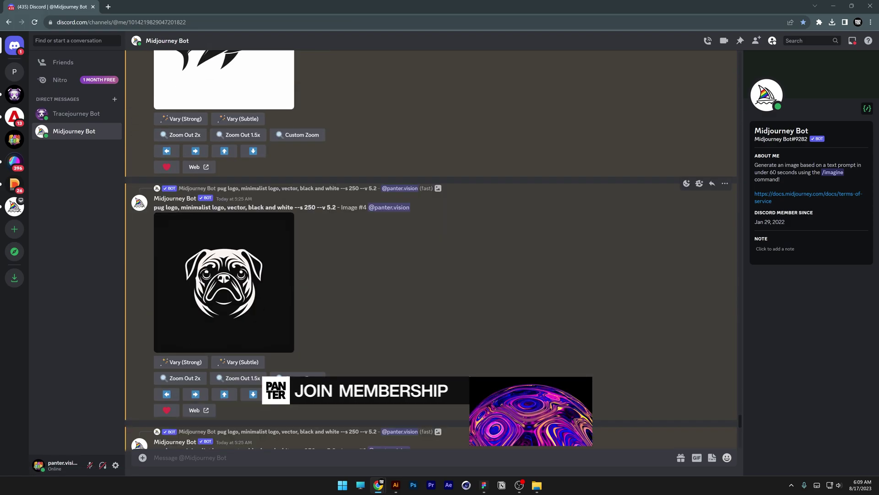
Highlight and read the pug logo and rose flower prompt texts
left_click_drag(154, 207, 234, 207)
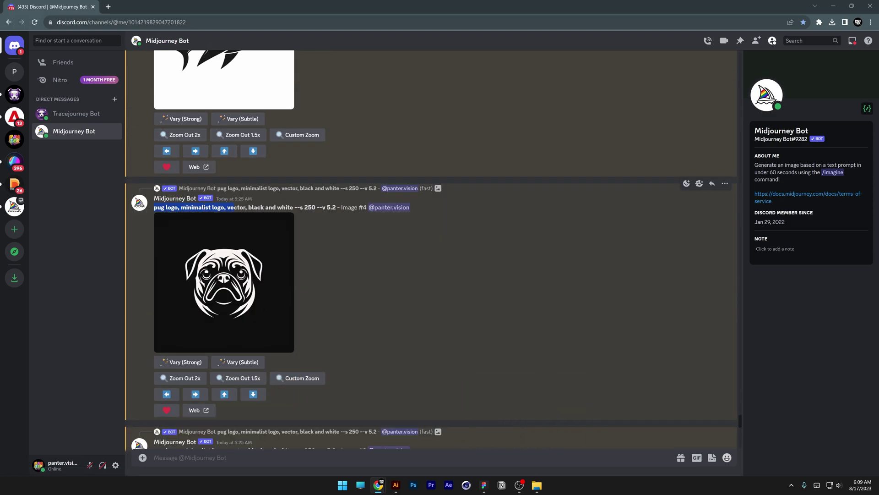
scroll(294, 212, "down", 10)
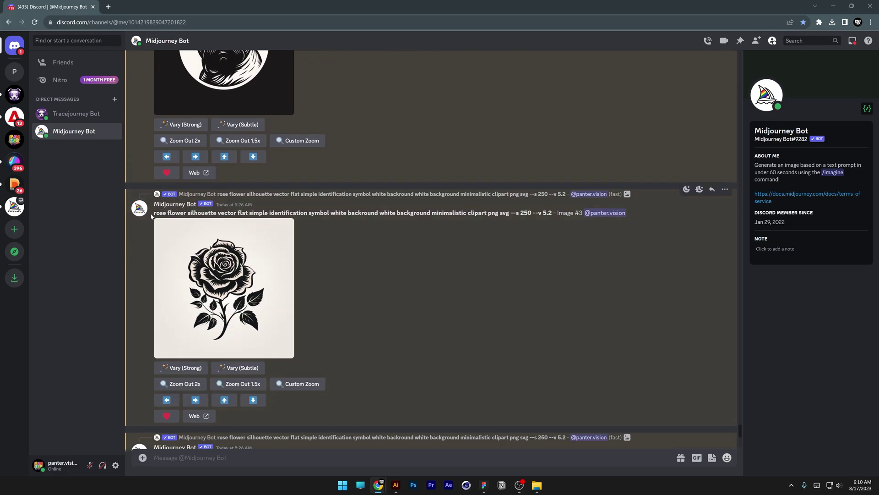
left_click_drag(152, 214, 210, 213)
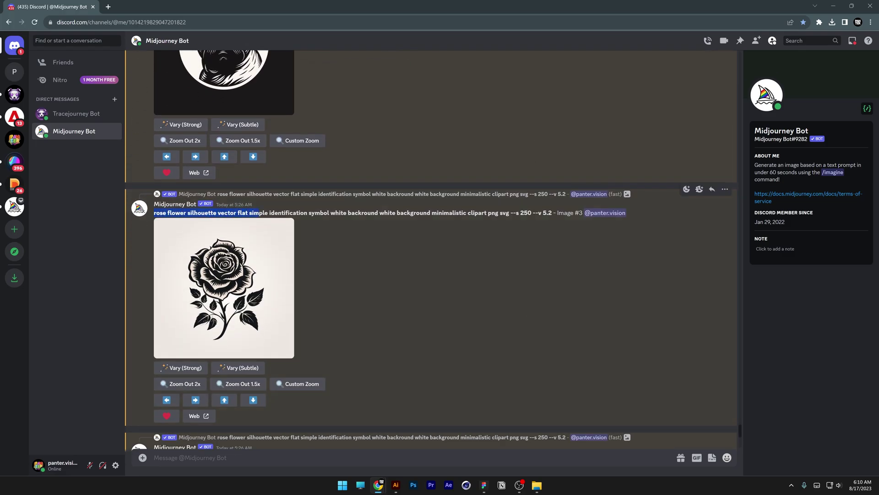
left_click_drag(285, 214, 510, 214)
left_click(489, 260)
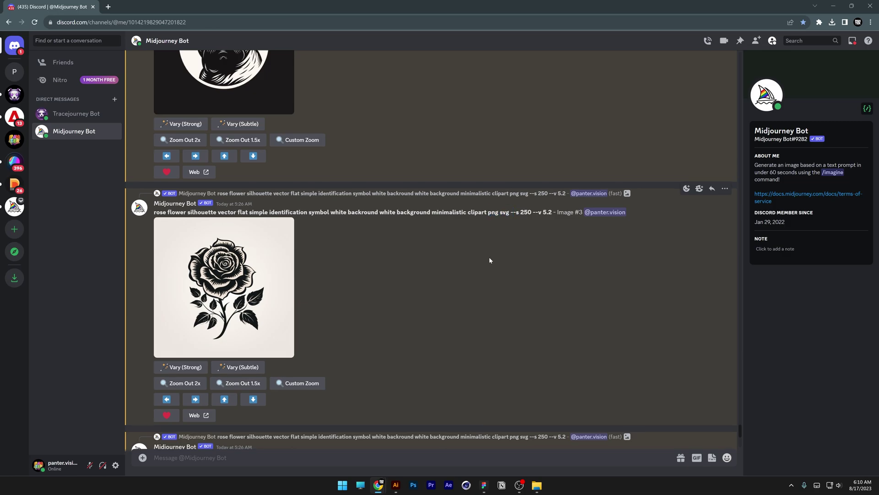
scroll(489, 260, "down", 5)
scroll(489, 260, "down", 1)
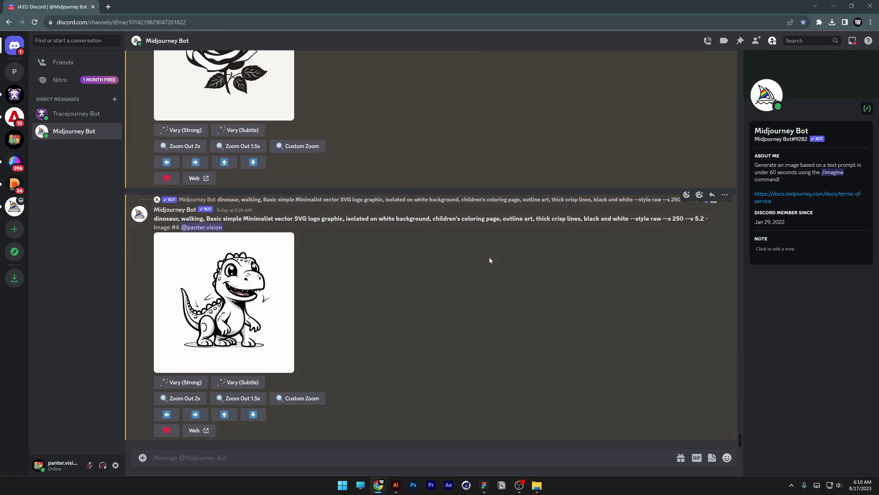
scroll(444, 341, "up", 10)
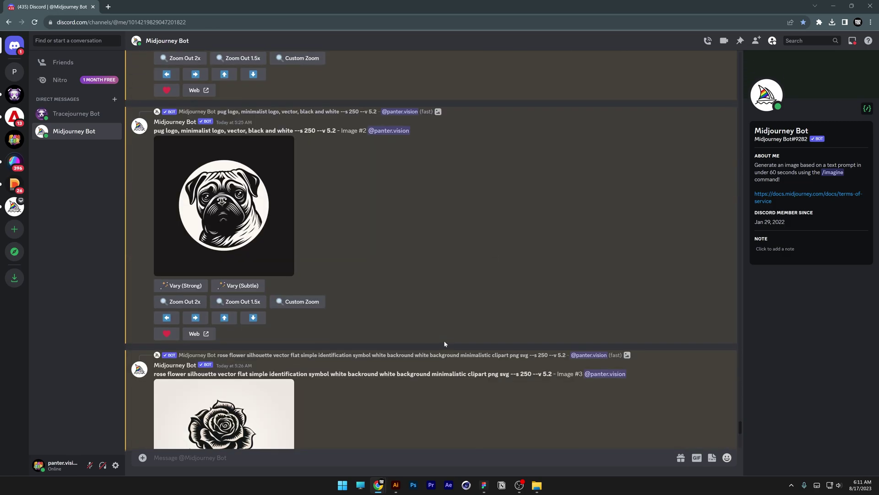
Upload the black pug logo PNG to Tracejourney Bot and run Vectorize
left_click(79, 117)
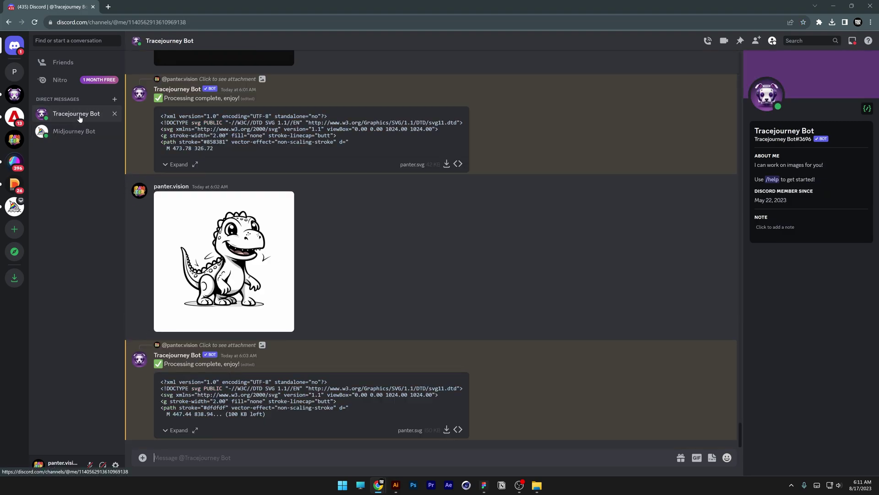
left_click_drag(878, 151, 378, 305)
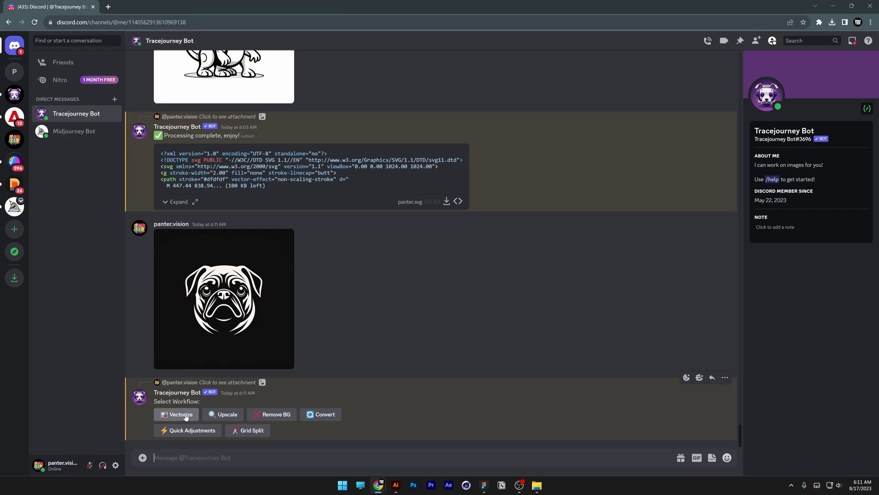
left_click(176, 414)
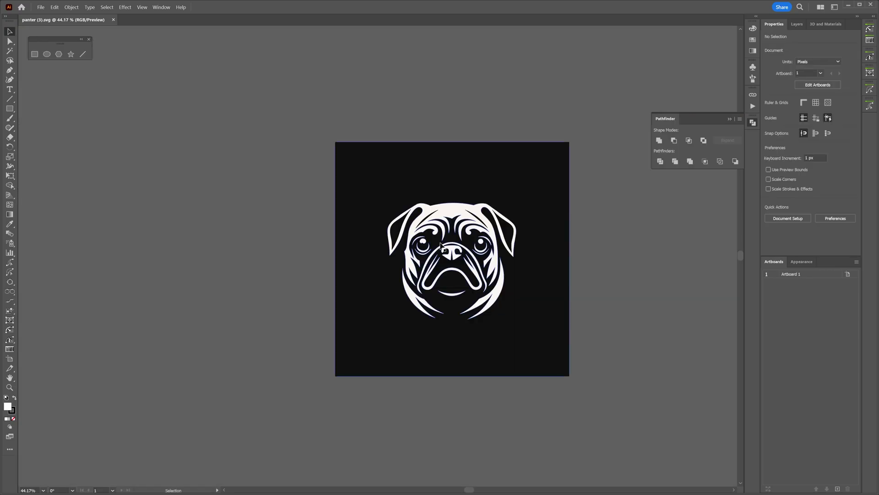
Inspect the pug's traced face at 300%, then move the black background square right
left_click_drag(534, 255, 479, 243)
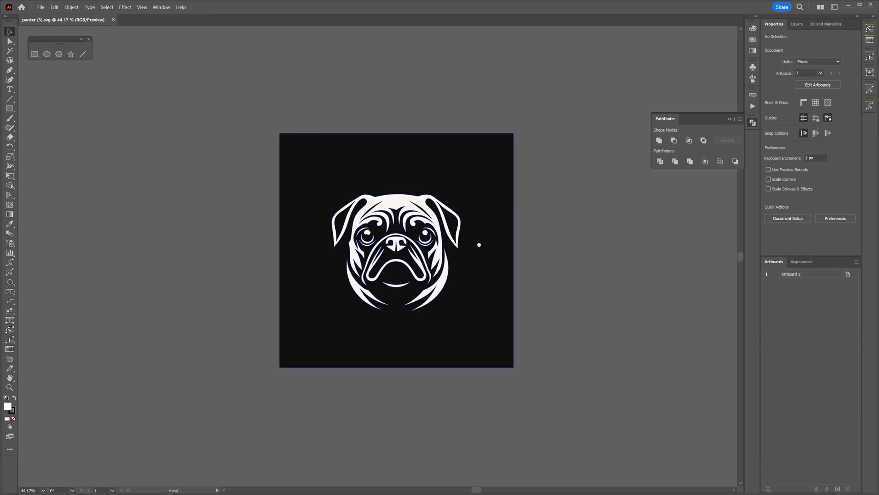
key("ctrl+1")
scroll(418, 241, "up", 2)
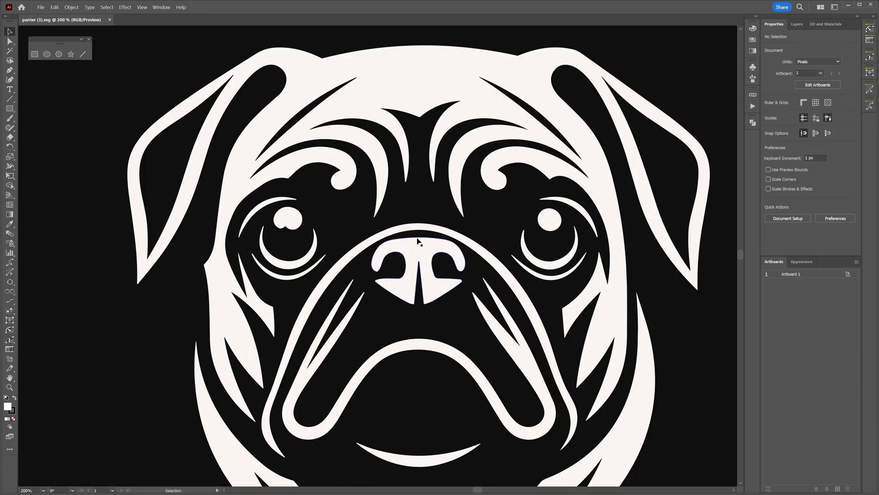
left_click_drag(437, 217, 436, 252)
scroll(335, 211, "up", 1)
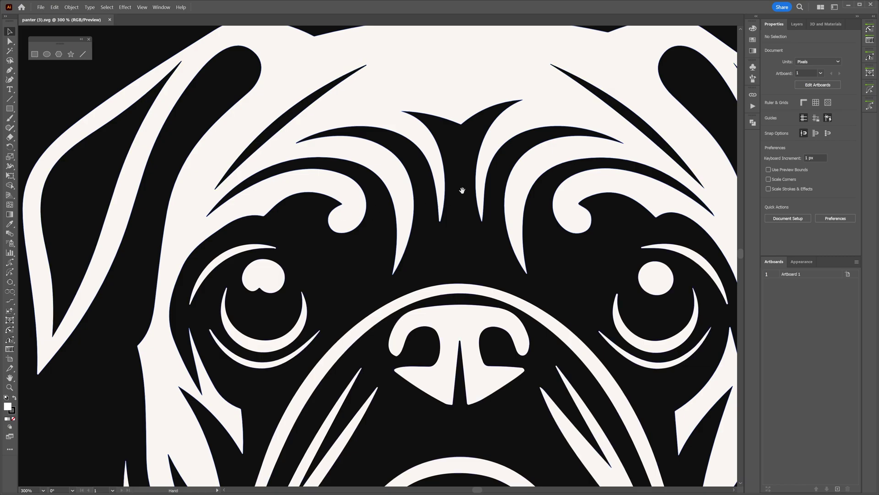
left_click_drag(462, 190, 444, 124)
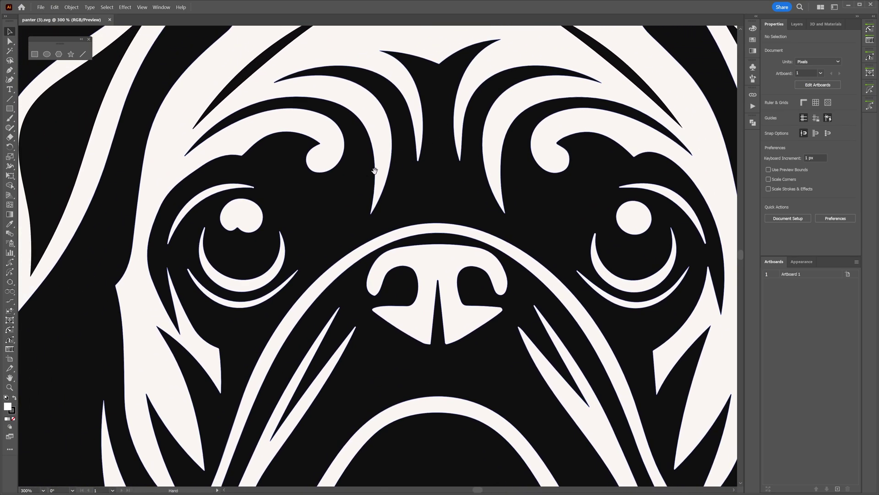
left_click_drag(367, 174, 316, 274)
scroll(395, 174, "up", 1)
scroll(316, 274, "down", 5)
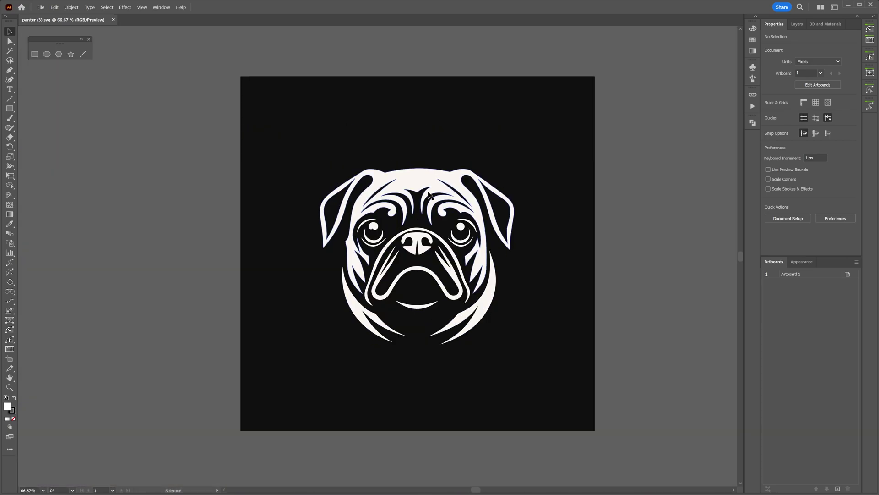
scroll(427, 185, "up", 1)
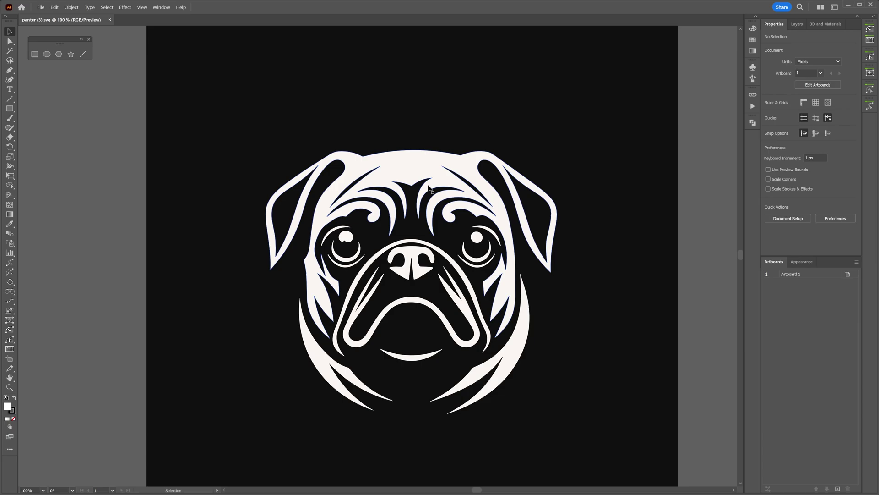
left_click_drag(422, 109, 539, 94)
Restore the background, then delete all black-filled shapes via Select > Same > Fill Color
key("ctrl+z")
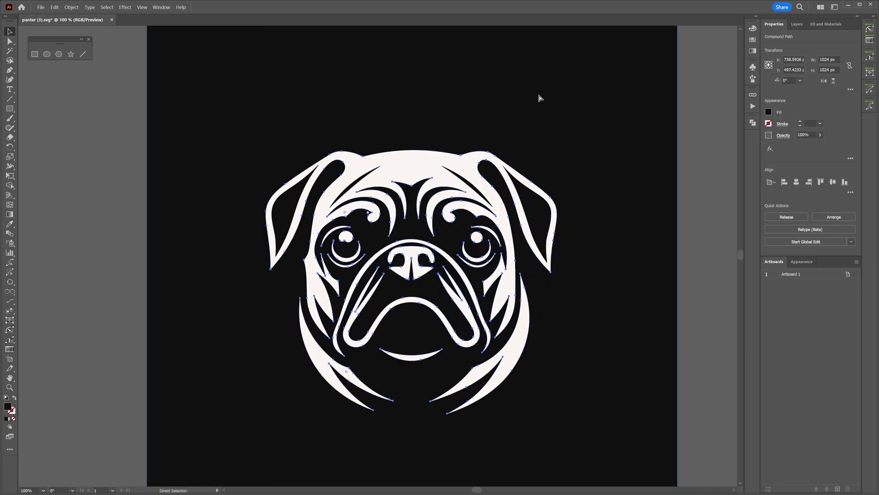
left_click(107, 7)
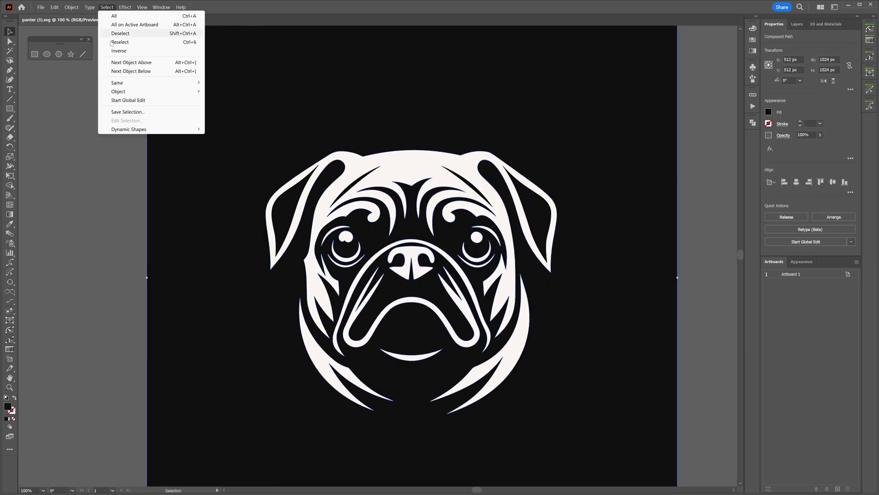
mouse_move(151, 83)
left_click(246, 122)
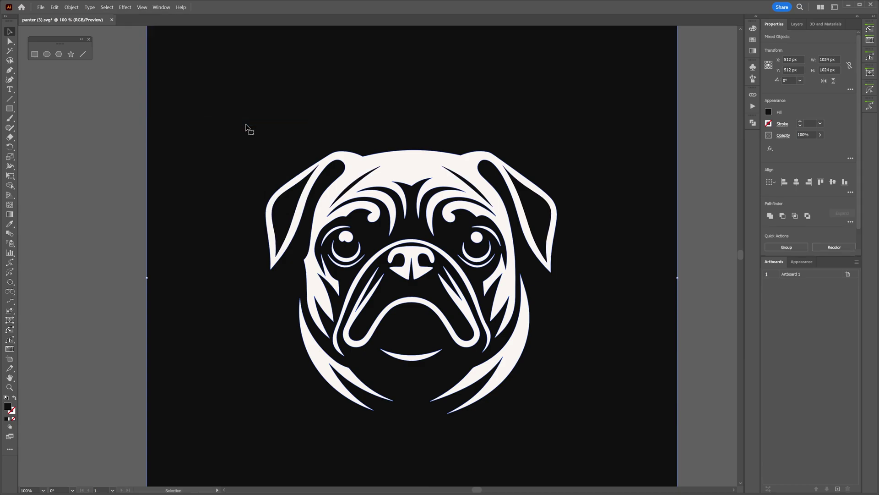
key("Delete")
Inspect the remaining pug outline paths, undoing an accidental move
scroll(353, 180, "up", 2)
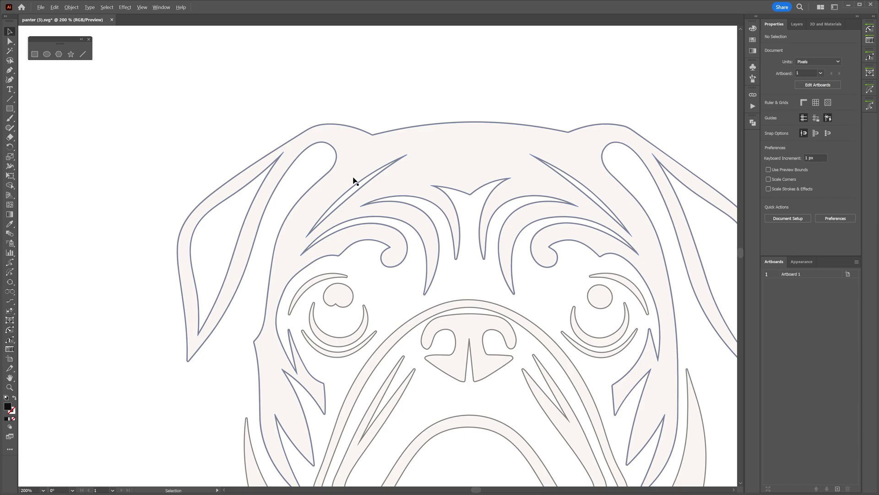
scroll(524, 228, "down", 1)
left_click_drag(523, 228, 424, 177)
scroll(495, 132, "up", 2)
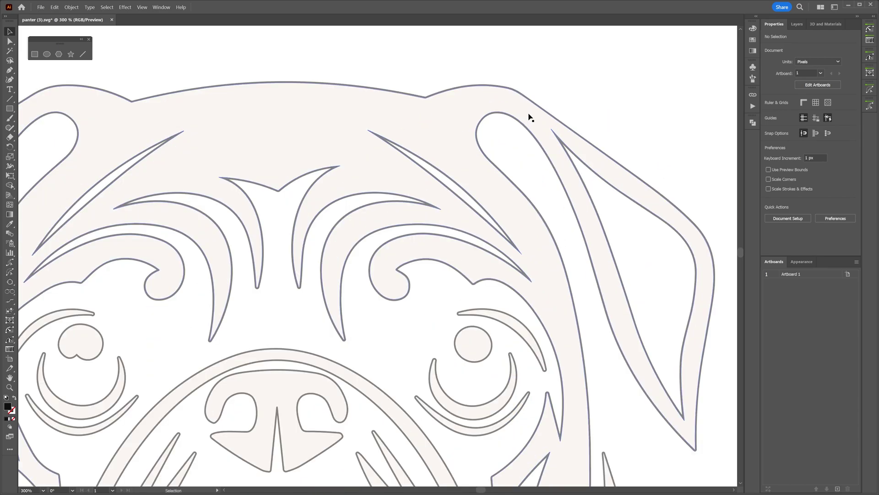
left_click_drag(549, 111, 579, 89)
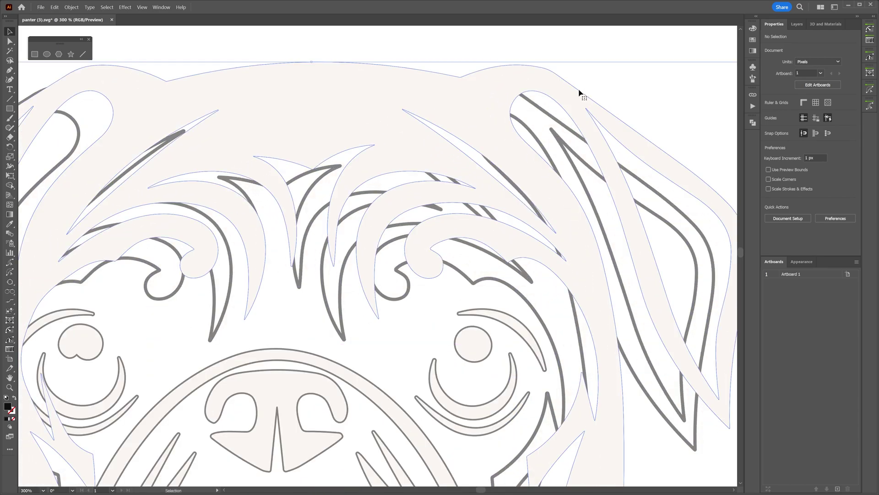
scroll(559, 125, "up", 4)
left_click_drag(546, 161, 551, 140)
key("ctrl+z")
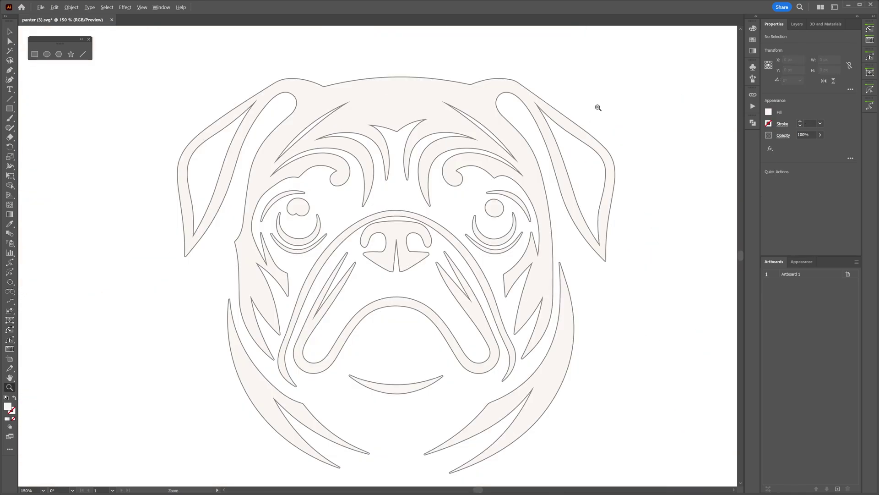
left_click_drag(598, 106, 567, 95)
key("v")
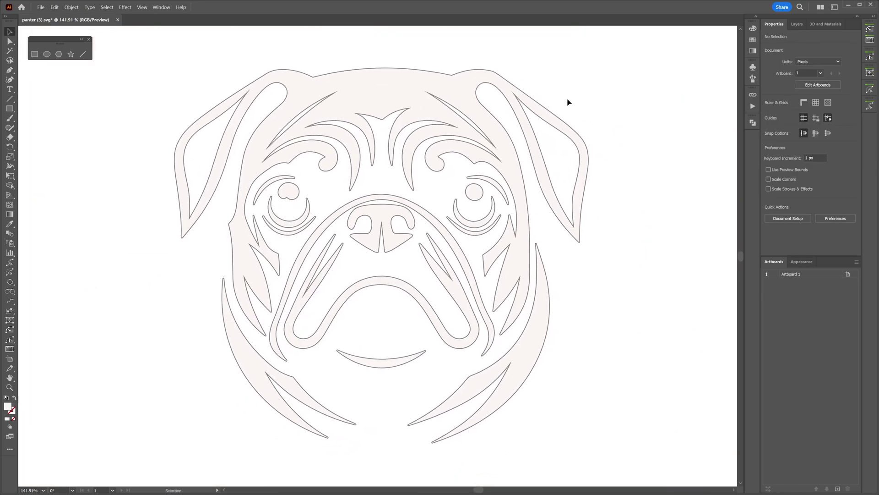
Group all same-fill light pug shapes and move the group right of the artboard
left_click(399, 73)
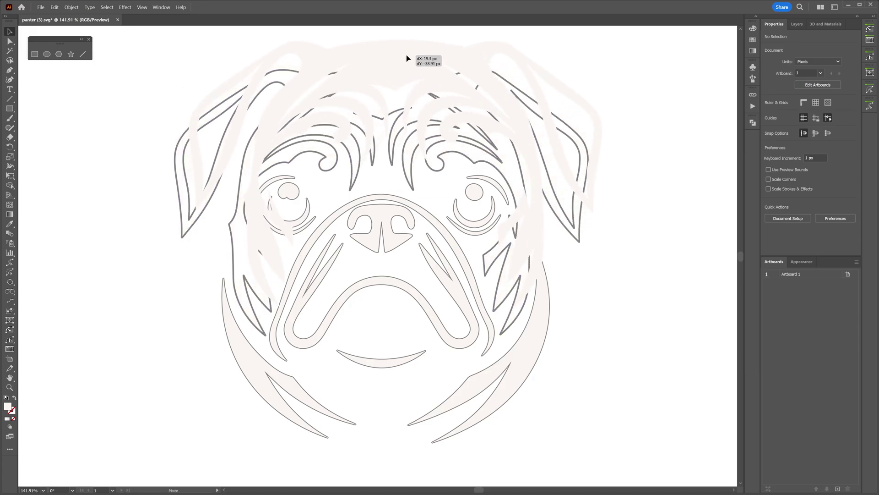
left_click(112, 7)
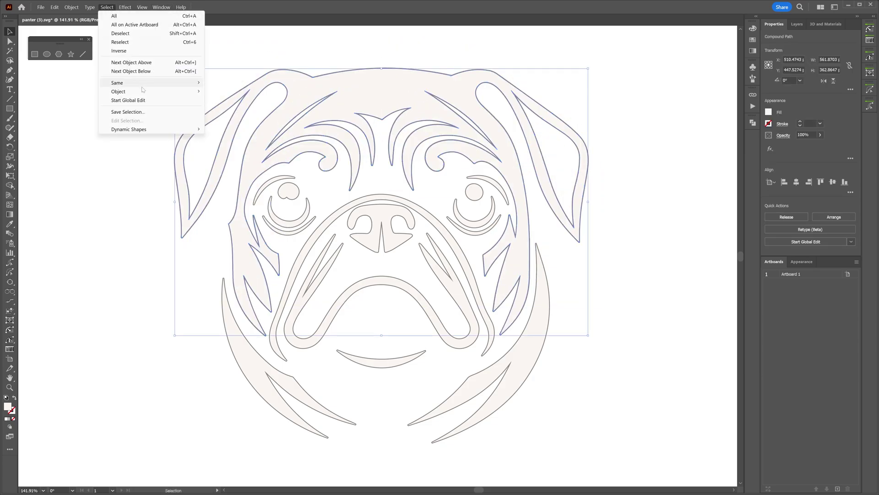
mouse_move(144, 86)
left_click(232, 123)
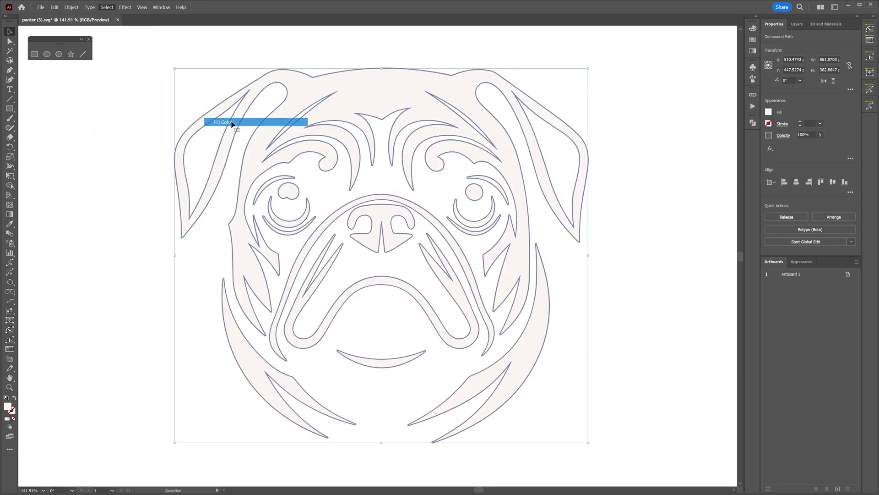
right_click(373, 93)
left_click(393, 192)
key("ctrl+minus")
key("ctrl+minus")
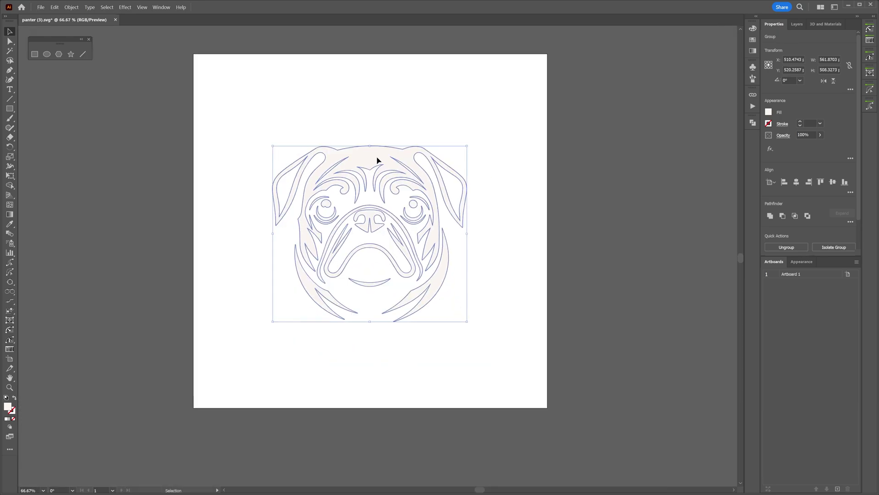
left_click_drag(379, 161, 583, 161)
Delete the outline pug and give the remaining pug a near-black #141414 fill
left_click_drag(401, 256, 450, 343)
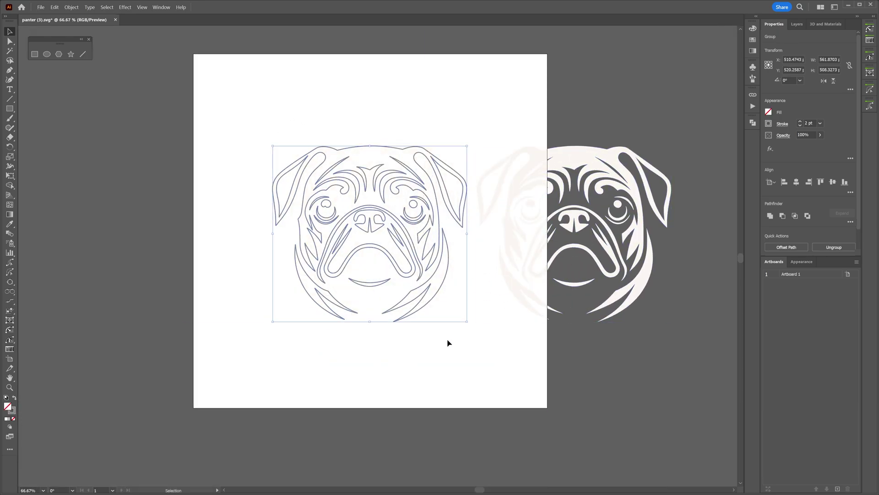
key("Delete")
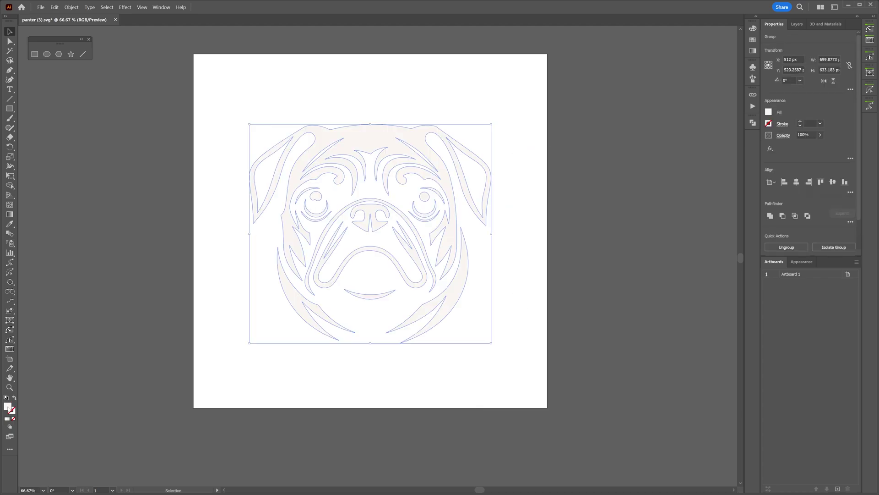
double_click(7, 406)
left_click_drag(373, 280, 330, 285)
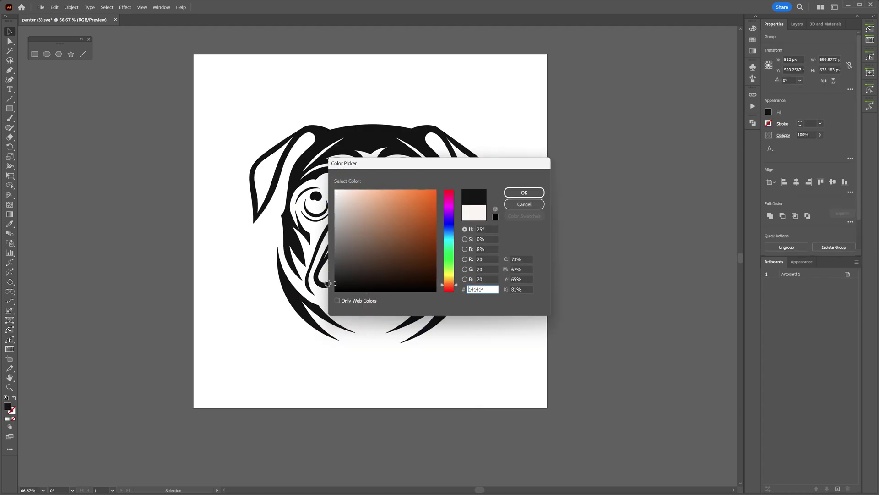
left_click(531, 190)
left_click(532, 193)
left_click_drag(530, 192, 559, 205)
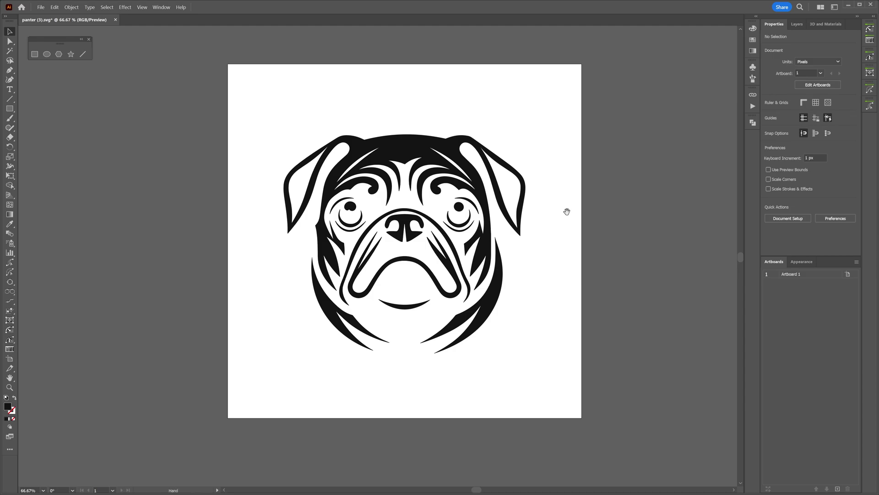
Duplicate the artboard and cover Artboard 1 copy with a black rectangle
left_click_drag(567, 211, 536, 212)
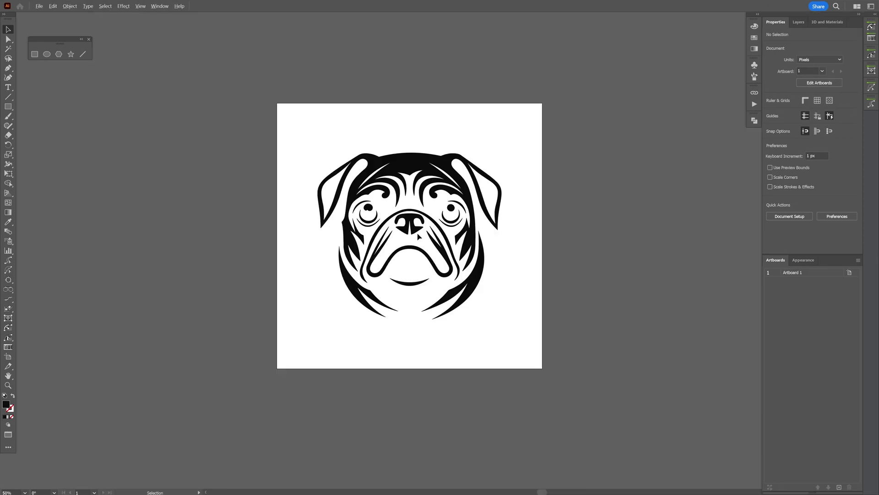
left_click_drag(534, 245, 407, 251)
key("shift+o")
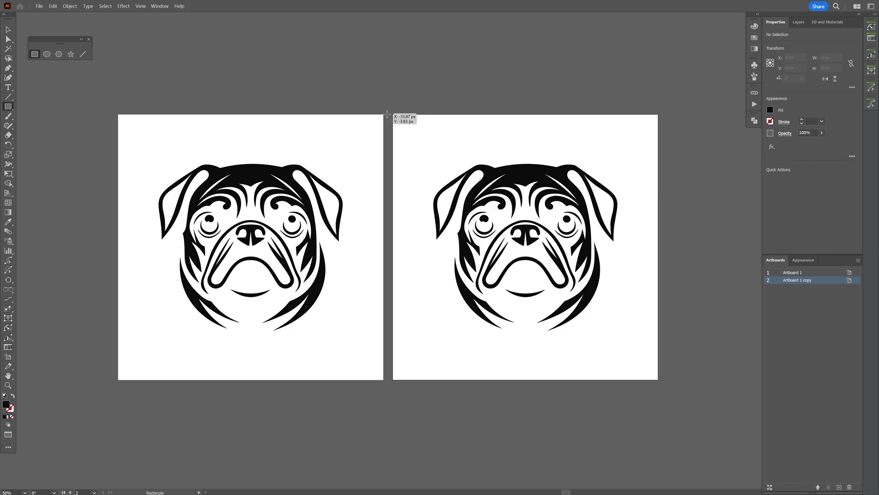
left_click_drag(392, 113, 543, 281)
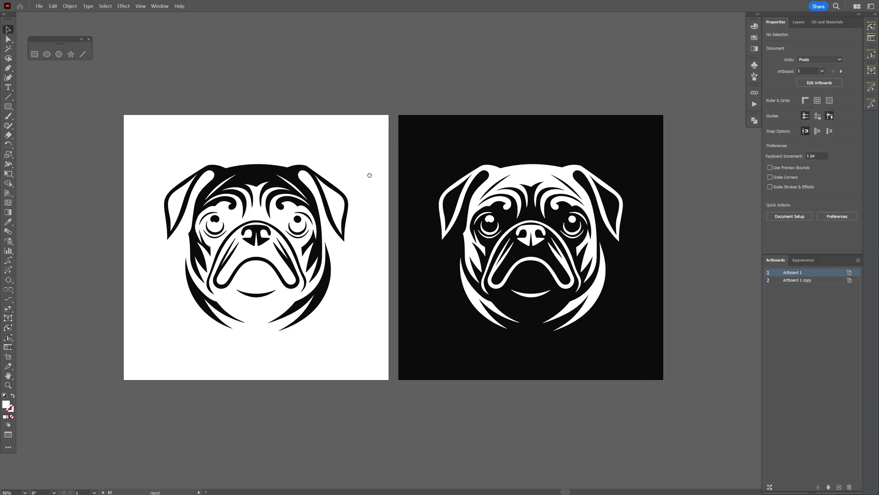
scroll(375, 173, "up", 2)
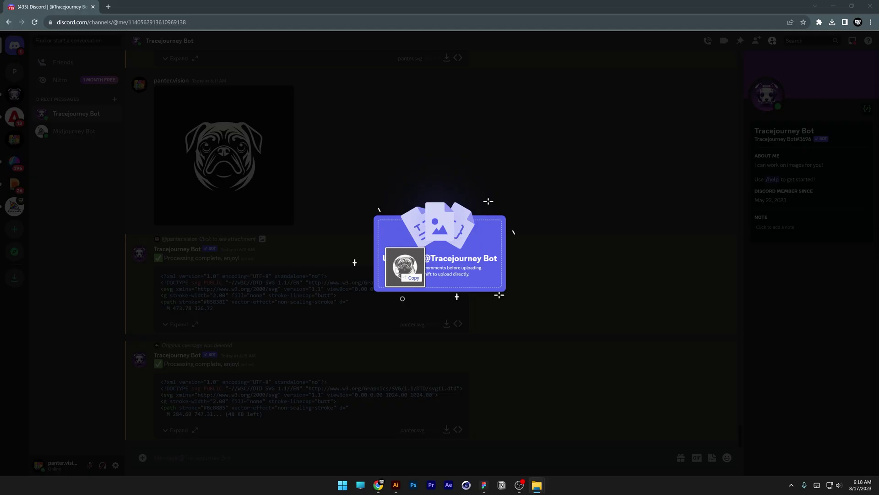
Send an attached image to Tracejourney Bot, then make the first artboard active
left_click_drag(403, 274, 396, 270)
key("Return")
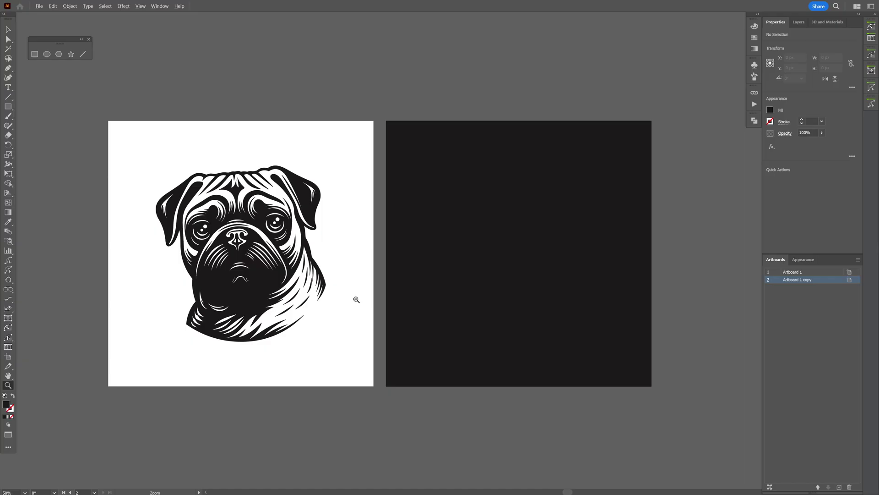
scroll(356, 298, "up", 2)
left_click(373, 307)
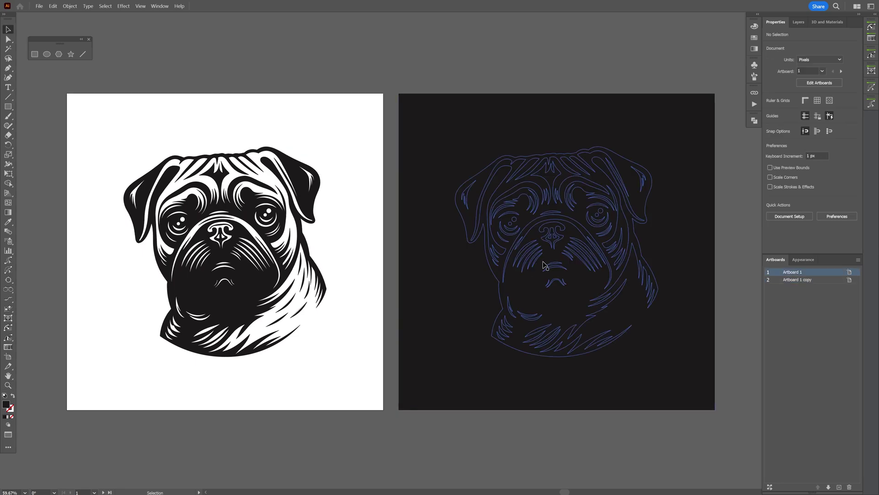
Eyedropper a white fill onto the pug on the dark artboard
left_click(543, 261)
key("i")
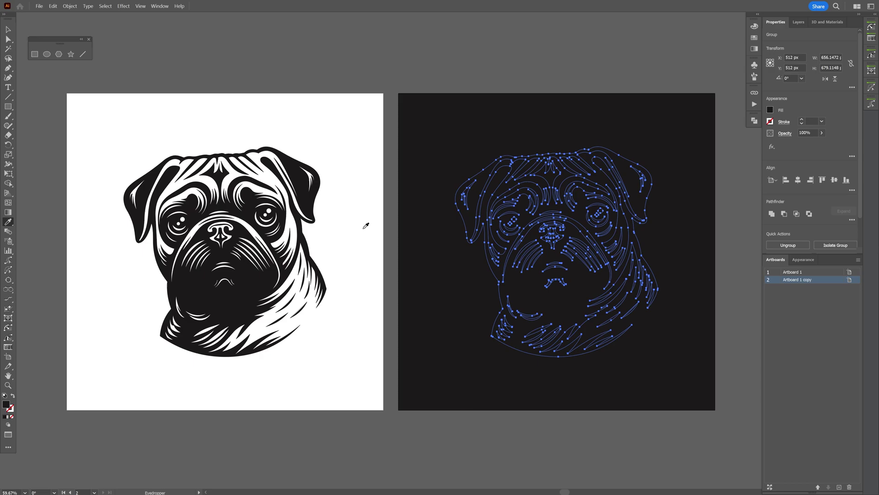
left_click(366, 225)
key("v")
left_click(366, 225)
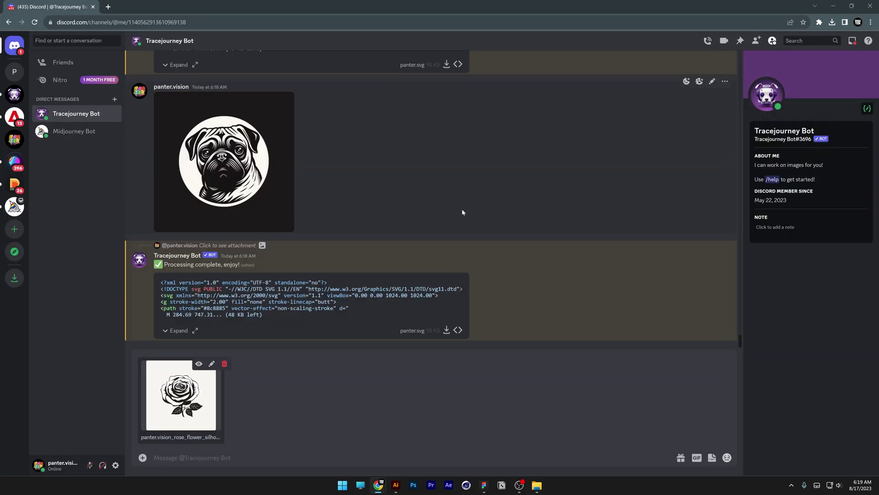
Send the rose image to Tracejourney Bot and start its vectorization
key("Return")
left_click(185, 413)
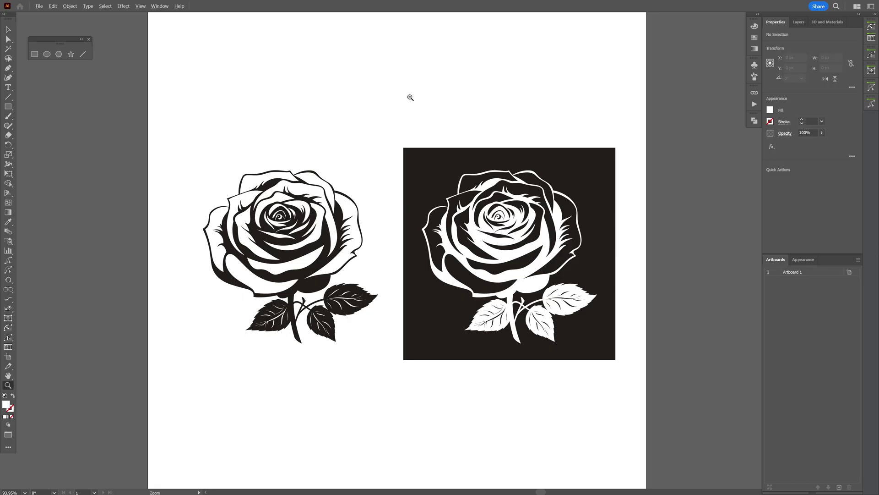
left_click_drag(410, 98, 399, 80)
key("v")
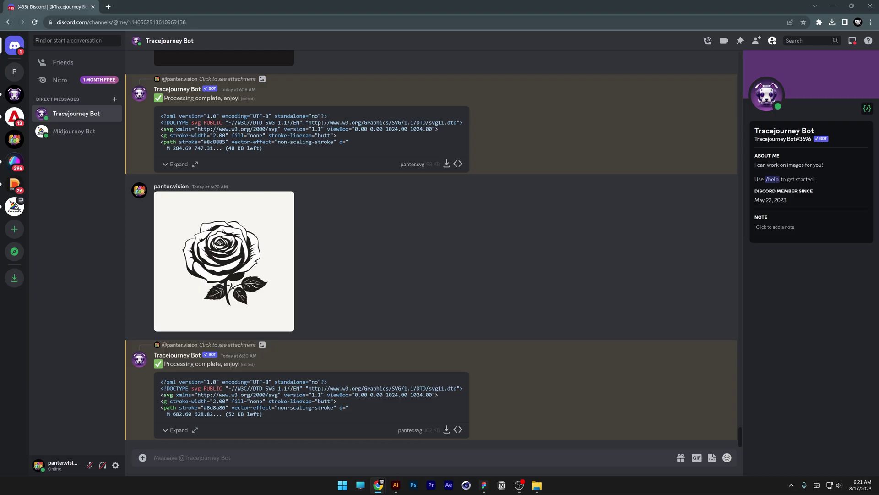
Send the dinosaur PNG to the bot and view it enlarged
left_click_drag(878, 256, 370, 262)
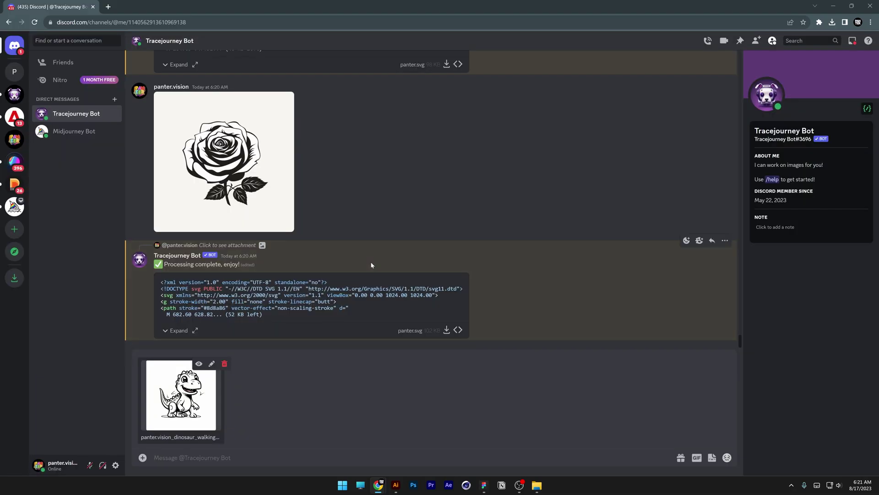
key("Return")
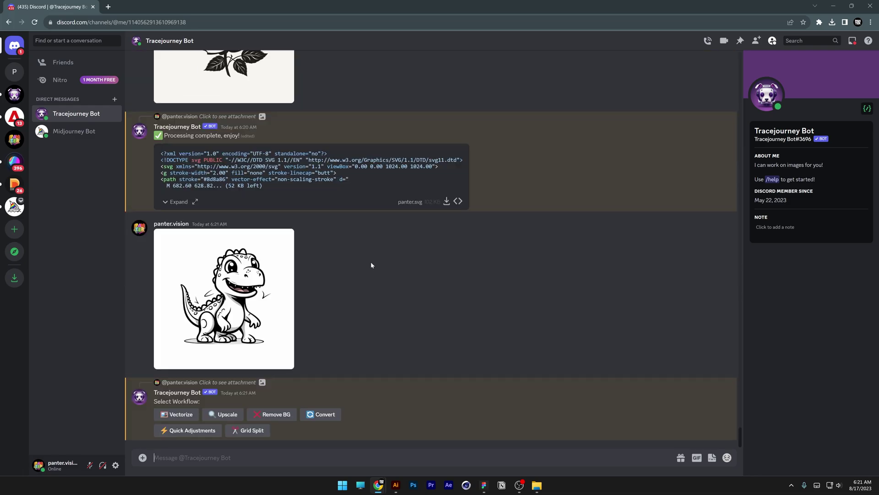
left_click(253, 306)
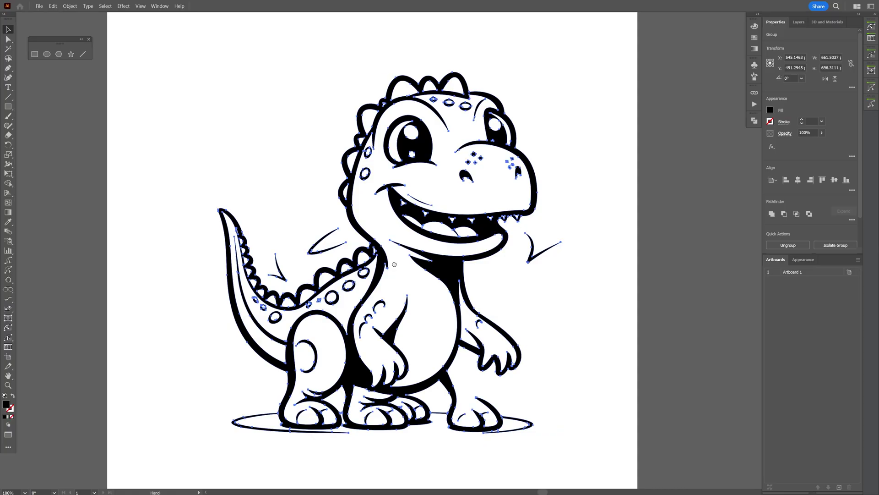
Delete the motion lines left and right of the dinosaur using Direct Selection
left_click_drag(393, 261, 391, 264)
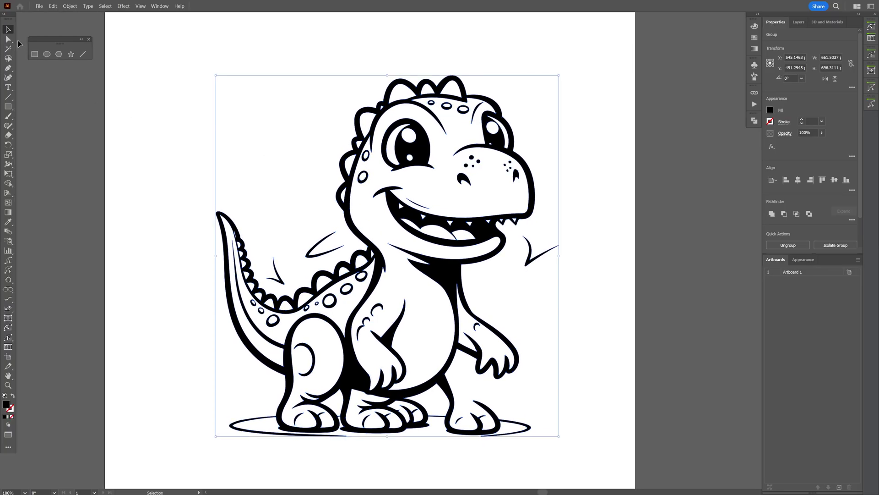
left_click(8, 39)
scroll(285, 192, "up", 2)
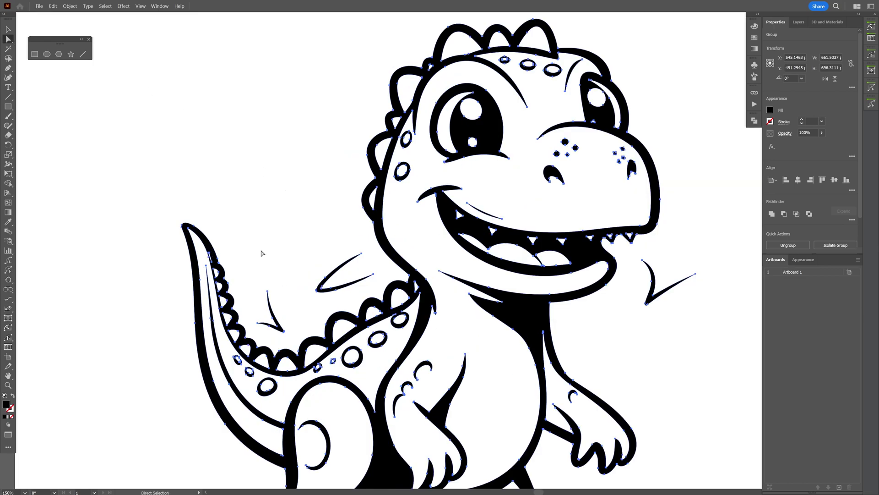
left_click_drag(261, 251, 339, 295)
left_click_drag(681, 315, 642, 281)
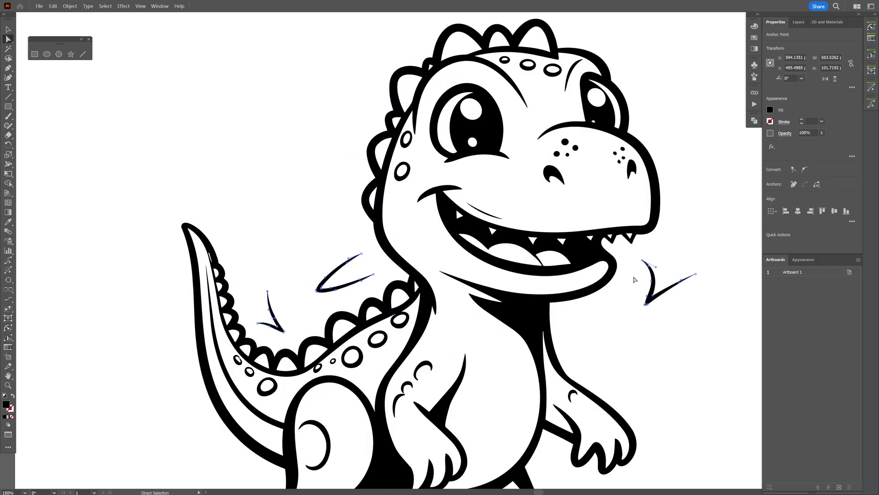
key("Delete")
Select anchors around the dinosaur's feet and zoom in on the foot outline
scroll(595, 312, "down", 5)
scroll(624, 401, "up", 2)
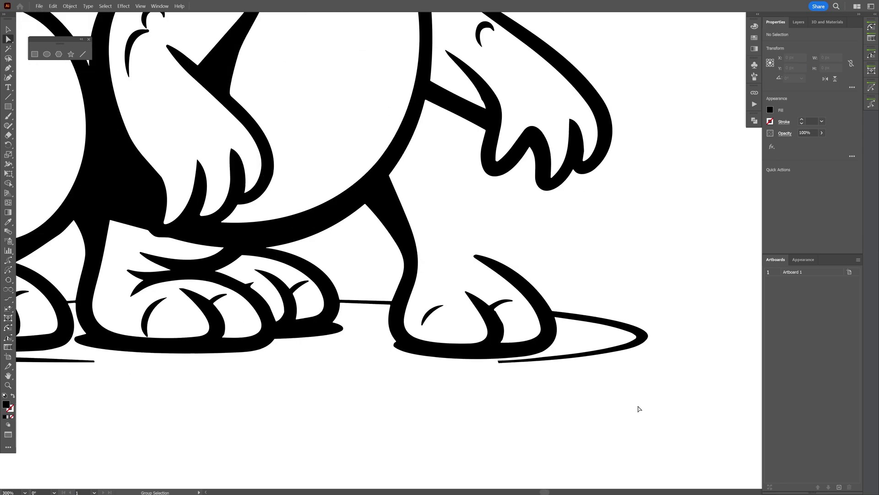
left_click_drag(679, 416, 359, 203)
scroll(361, 216, "up", 4)
left_click_drag(421, 160, 421, 207)
scroll(421, 207, "up", 1)
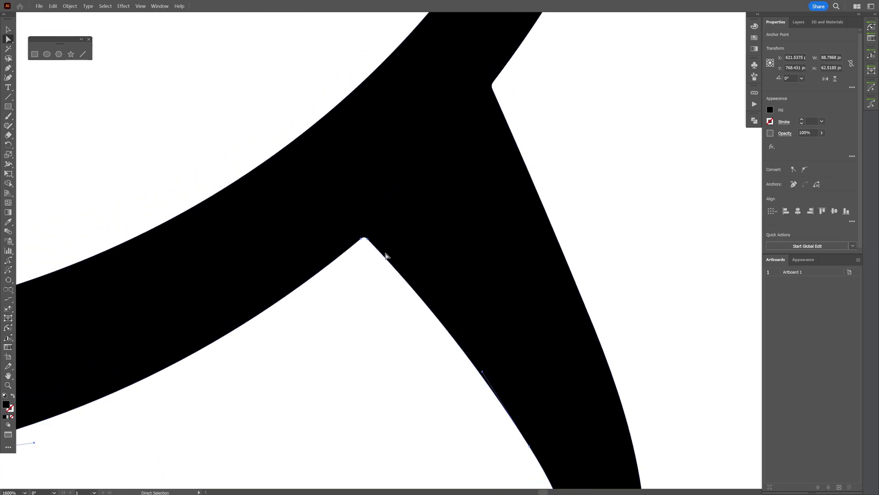
left_click_drag(440, 148, 431, 258)
scroll(461, 242, "up", 3)
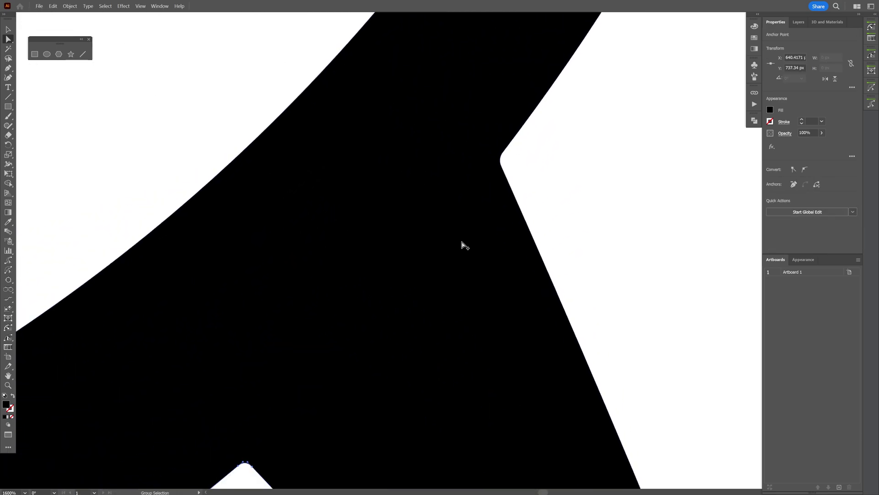
scroll(533, 198, "down", 1)
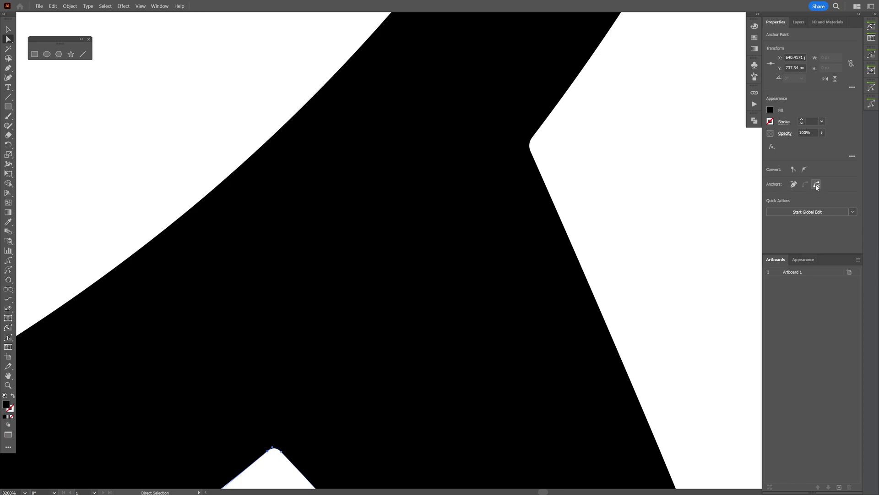
Delete the stray ground-line pieces at the dinosaur's right foot
left_click_drag(484, 162, 483, 163)
left_click_drag(531, 132, 494, 158)
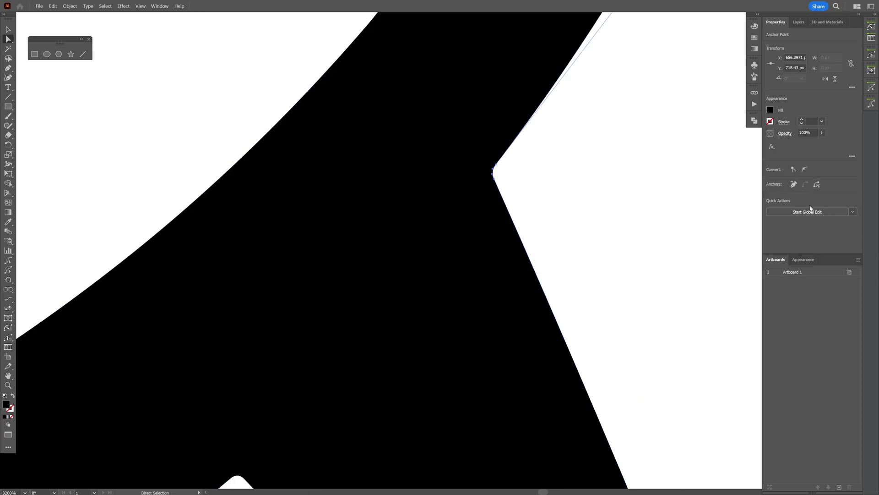
scroll(636, 264, "down", 5)
scroll(432, 288, "up", 3)
scroll(432, 289, "up", 3)
scroll(416, 309, "down", 8)
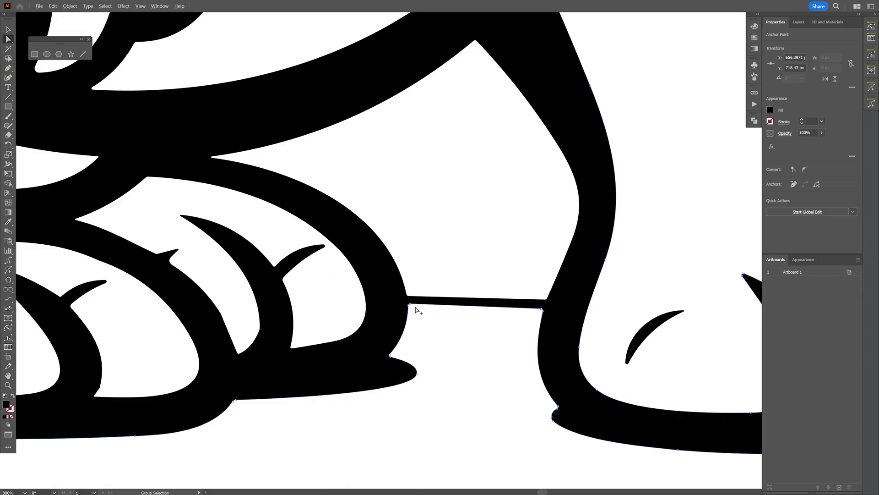
left_click_drag(679, 369, 372, 208)
key("Delete")
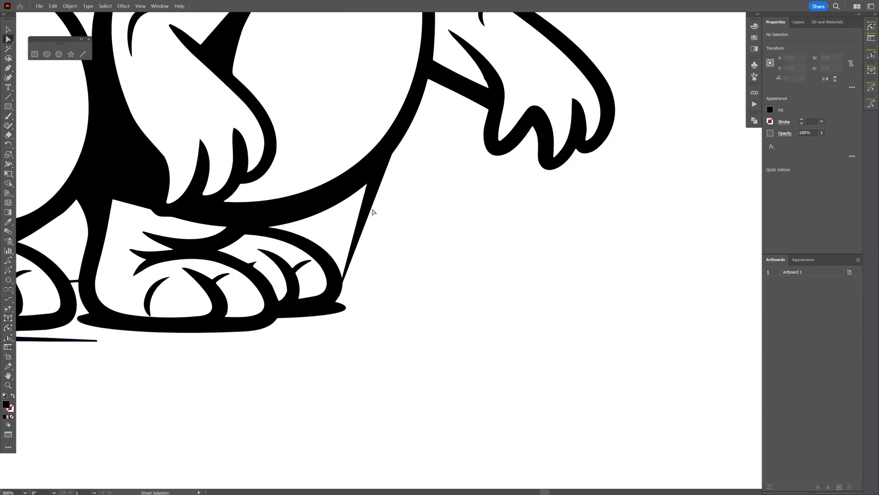
Fit the artboard in view, then zoom in on the dinosaur's right foot
key("v")
key("ctrl+0")
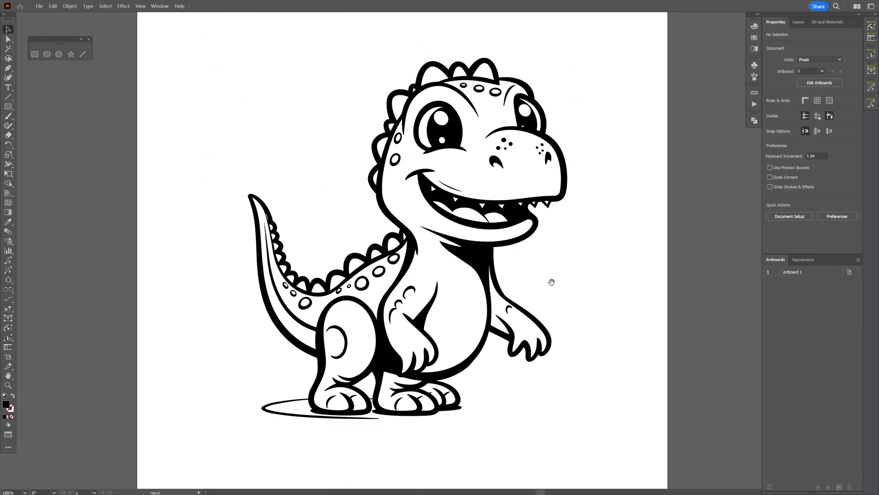
mouse_move(551, 281)
left_mouse_down()
mouse_move(541, 290)
mouse_move(549, 296)
left_mouse_up()
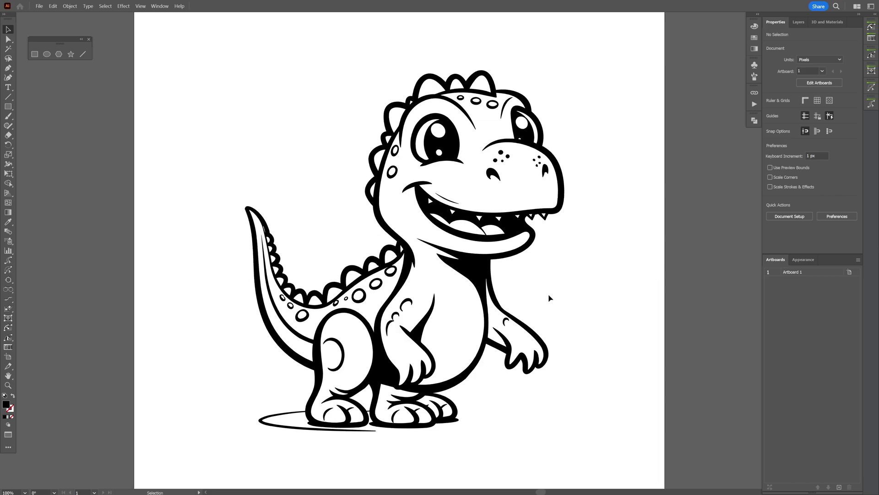
key("z")
left_click_drag(444, 431, 530, 369)
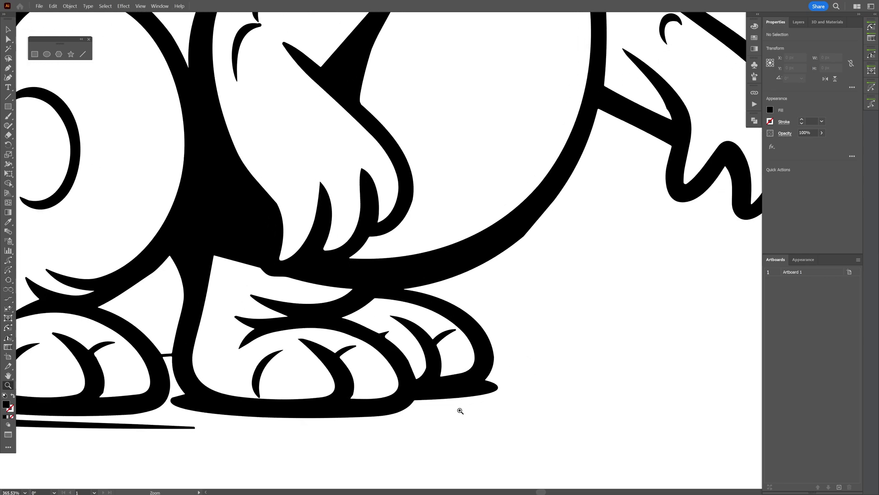
scroll(460, 410, "down", 5)
scroll(477, 406, "up", 3)
scroll(499, 383, "down", 3)
scroll(492, 352, "up", 1)
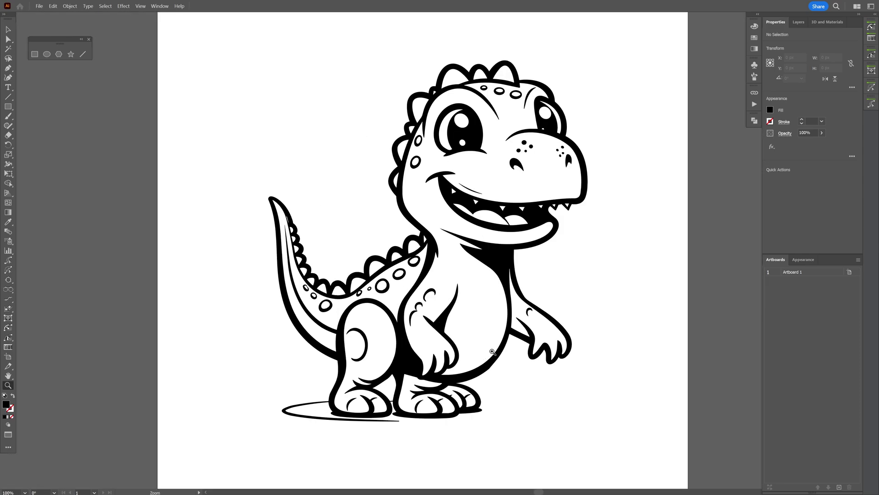
left_click_drag(492, 352, 491, 365)
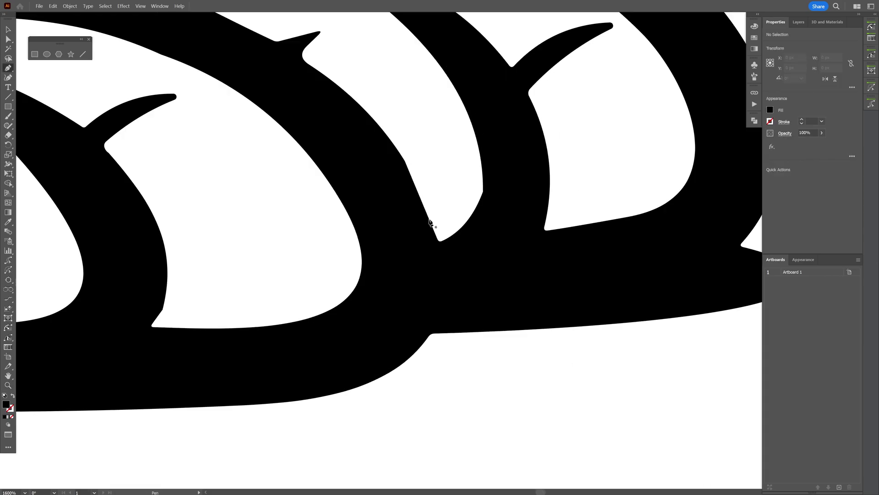
Pen-draw a curved filler shape at the foot and scale the dinosaur up proportionally
left_click_drag(429, 220, 440, 277)
left_click_drag(419, 346, 397, 379)
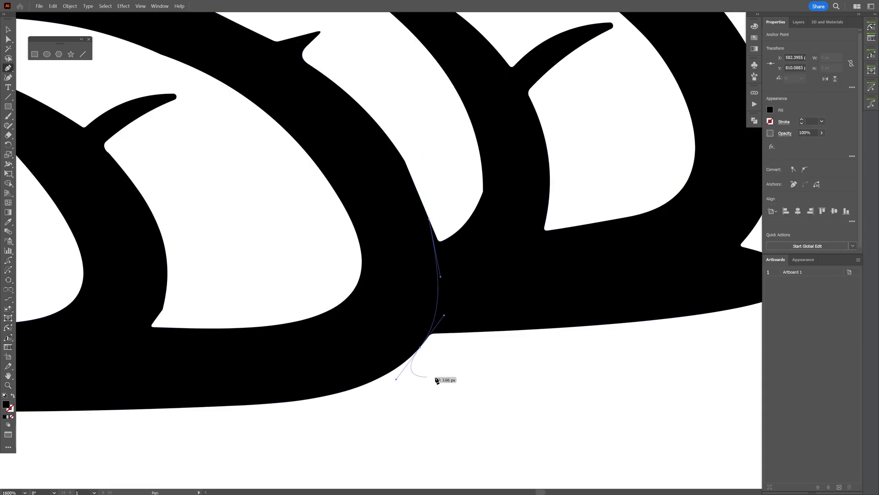
scroll(435, 378, "down", 2)
left_click_drag(477, 375, 507, 403)
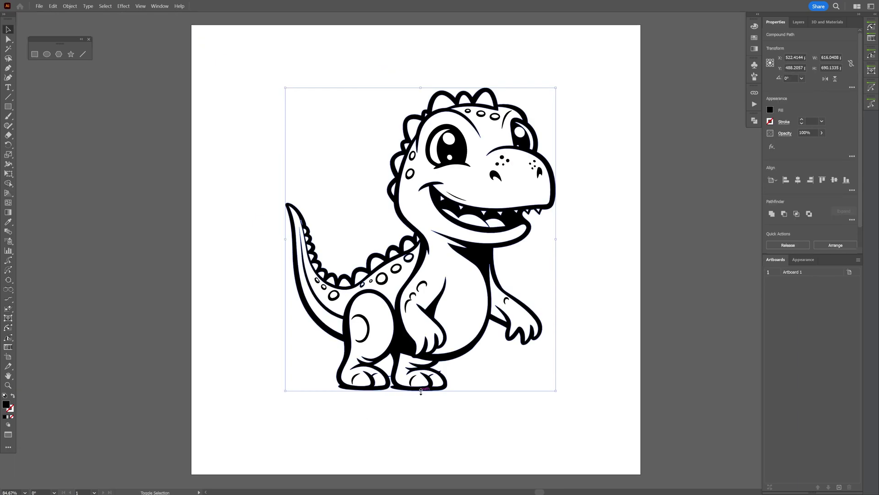
left_click_drag(420, 392, 422, 419)
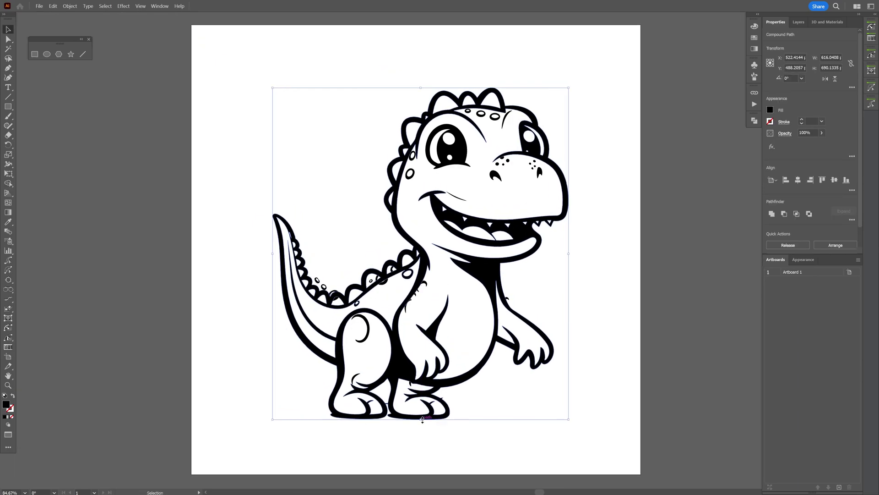